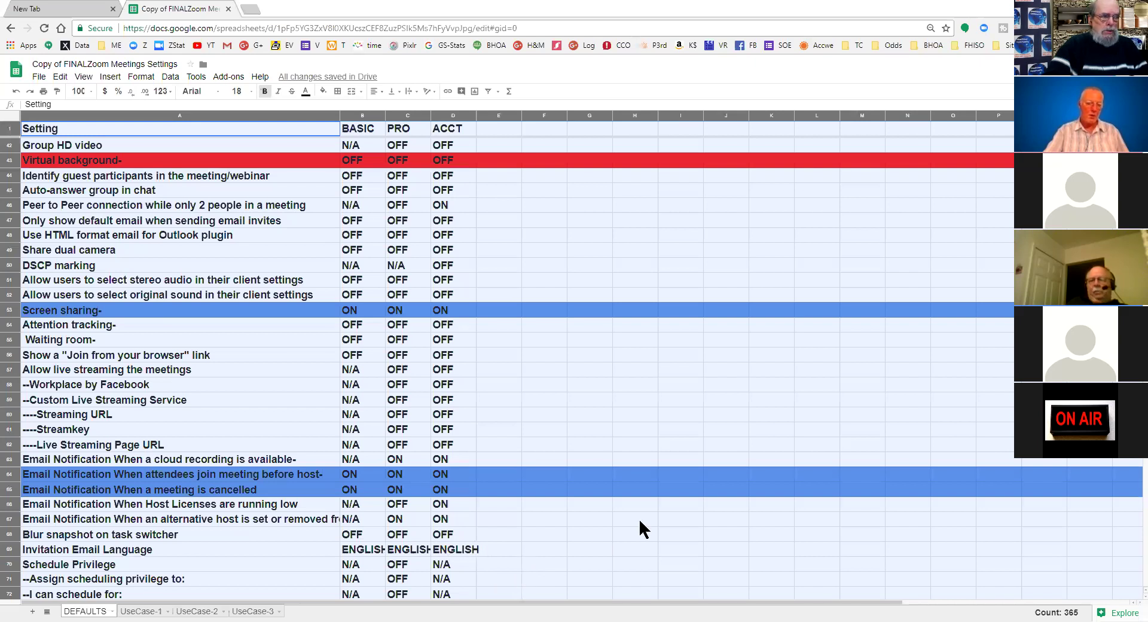
# - Review the default settings from Group HD video down to Global Dial-in Countries, including the full Push Notification setting name
pyautogui.scroll(-2, 622, 511)
pyautogui.scroll(-1, 622, 511)
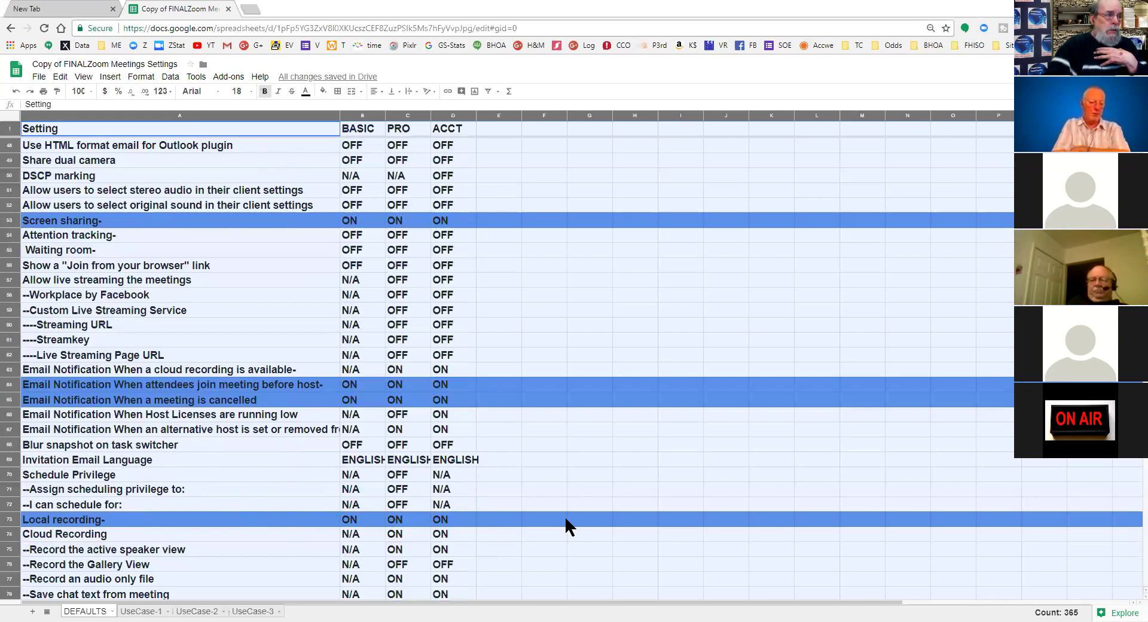
pyautogui.scroll(-1, 566, 520)
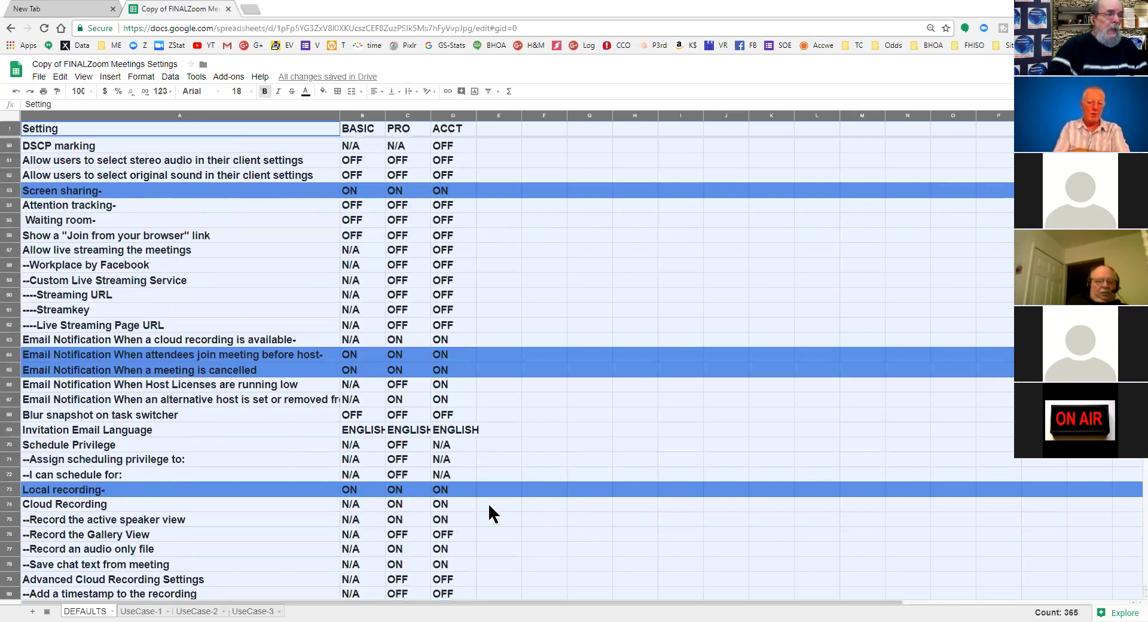
pyautogui.scroll(-2, 490, 507)
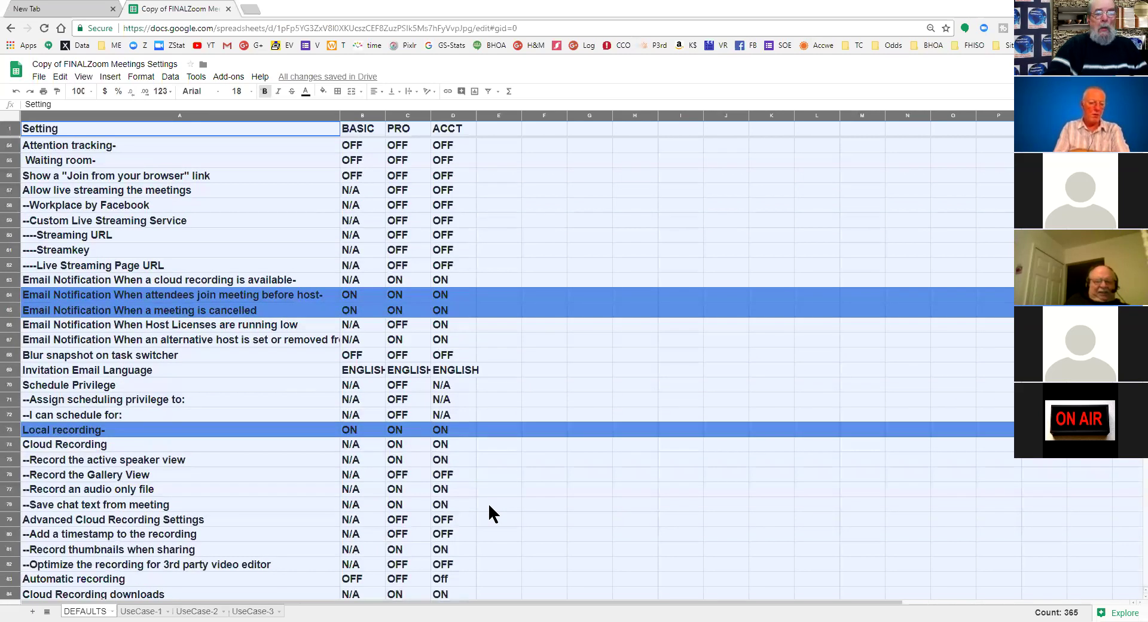
pyautogui.scroll(-1, 488, 513)
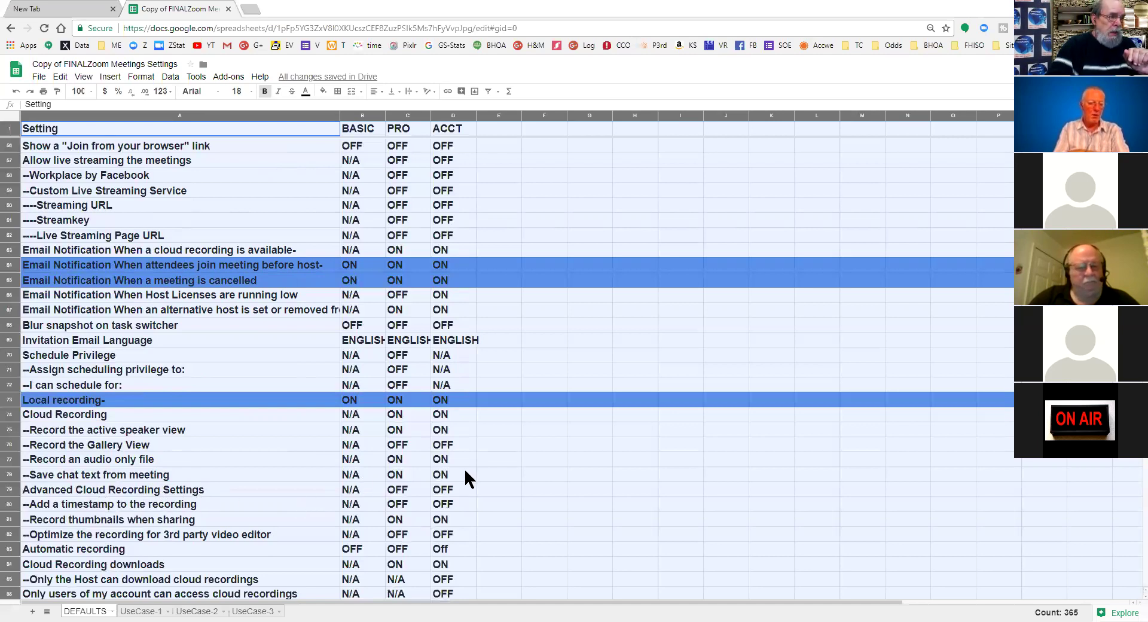
pyautogui.scroll(-1, 555, 473)
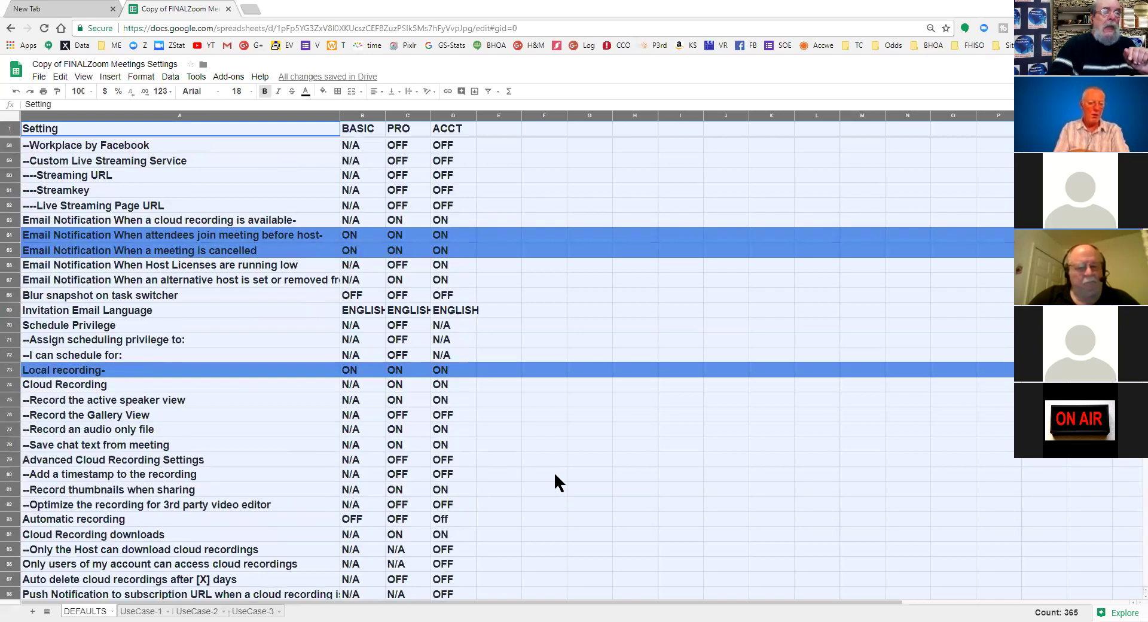
pyautogui.scroll(-1, 554, 474)
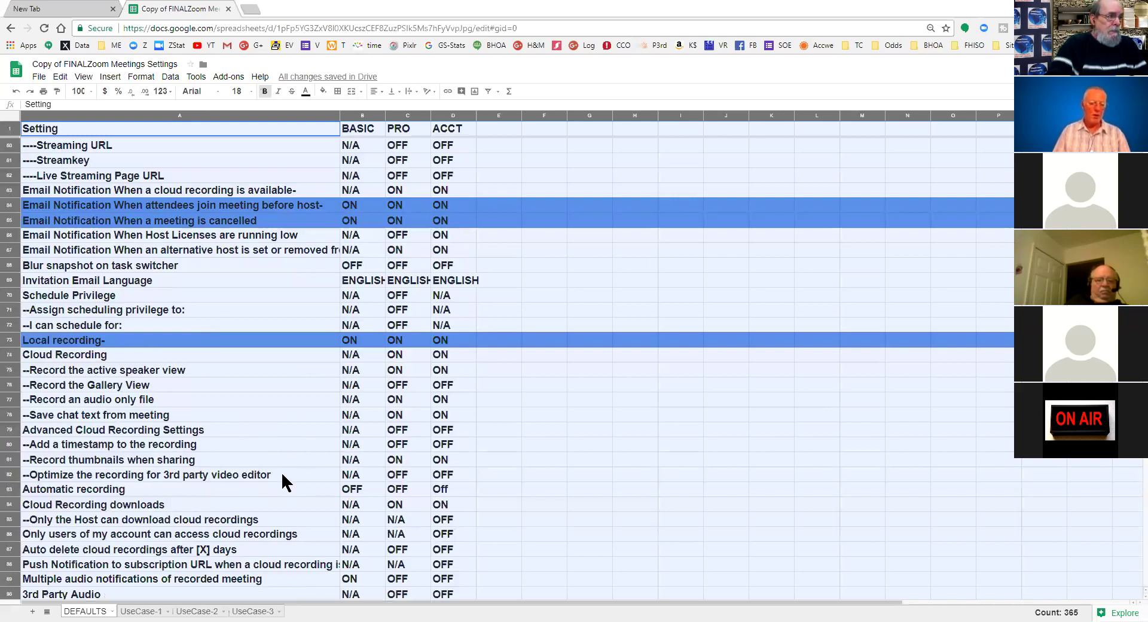
pyautogui.scroll(-2, 548, 420)
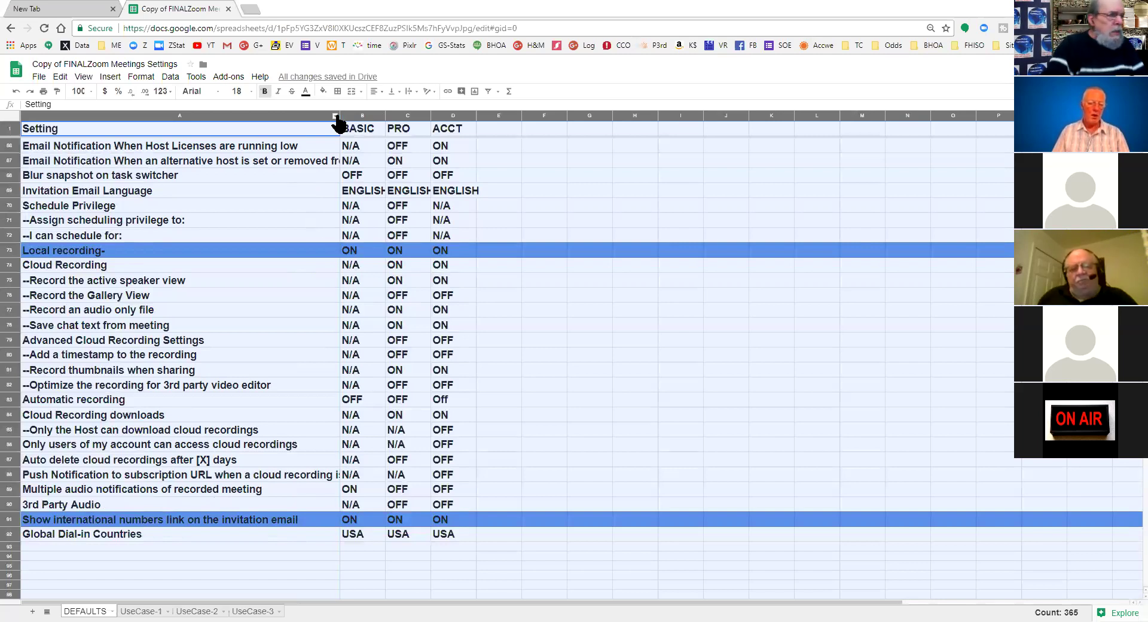
pyautogui.click(293, 472)
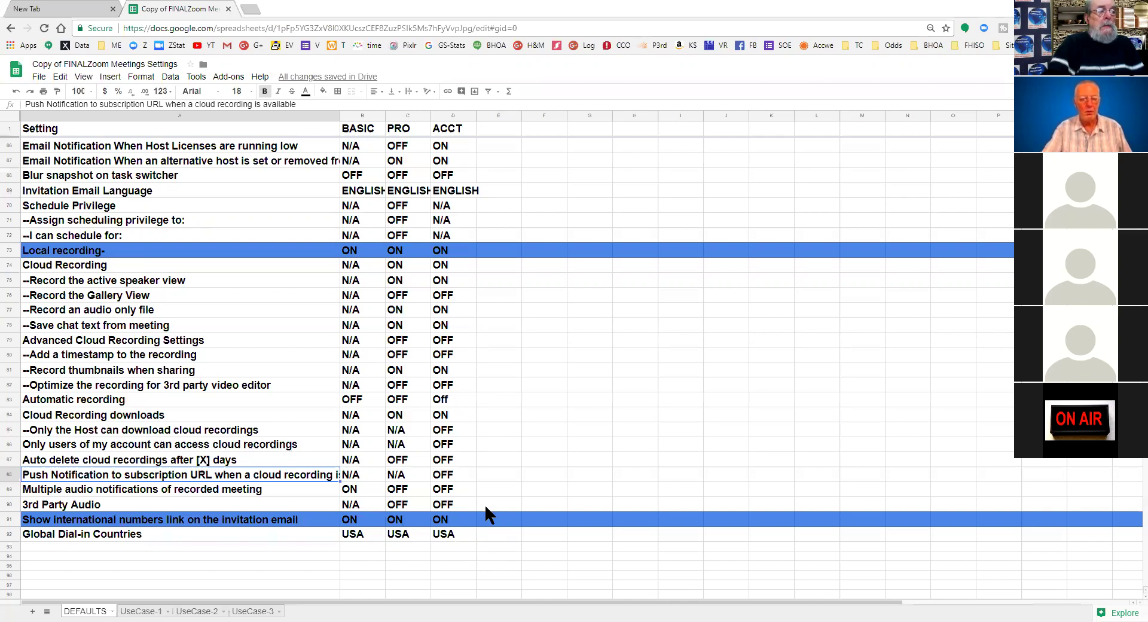
# - Set the fill color of the entire Virtual background row to white
pyautogui.scroll(2, 486, 507)
pyautogui.scroll(-2, 484, 507)
pyautogui.scroll(7, 484, 519)
pyautogui.scroll(5, 477, 509)
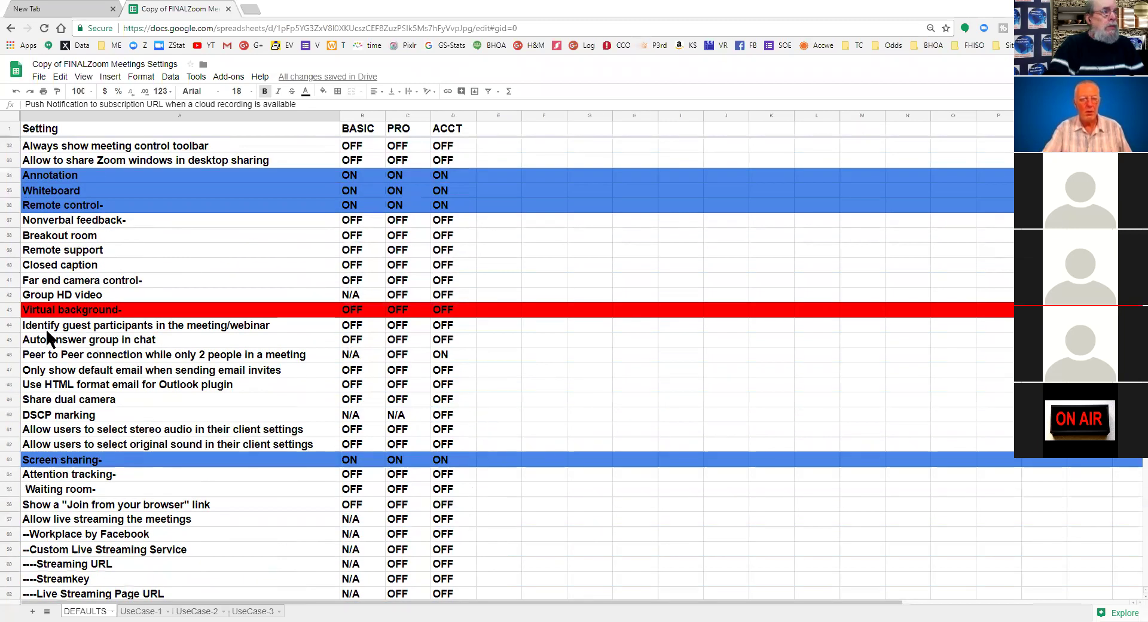
pyautogui.click(13, 310)
pyautogui.click(323, 91)
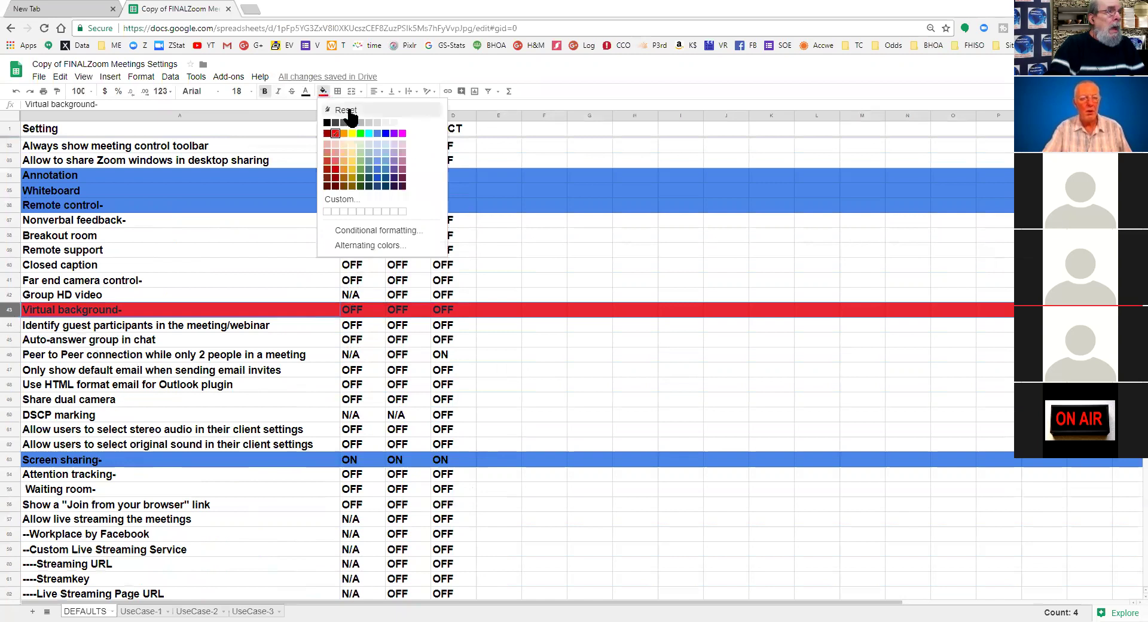
pyautogui.click(402, 123)
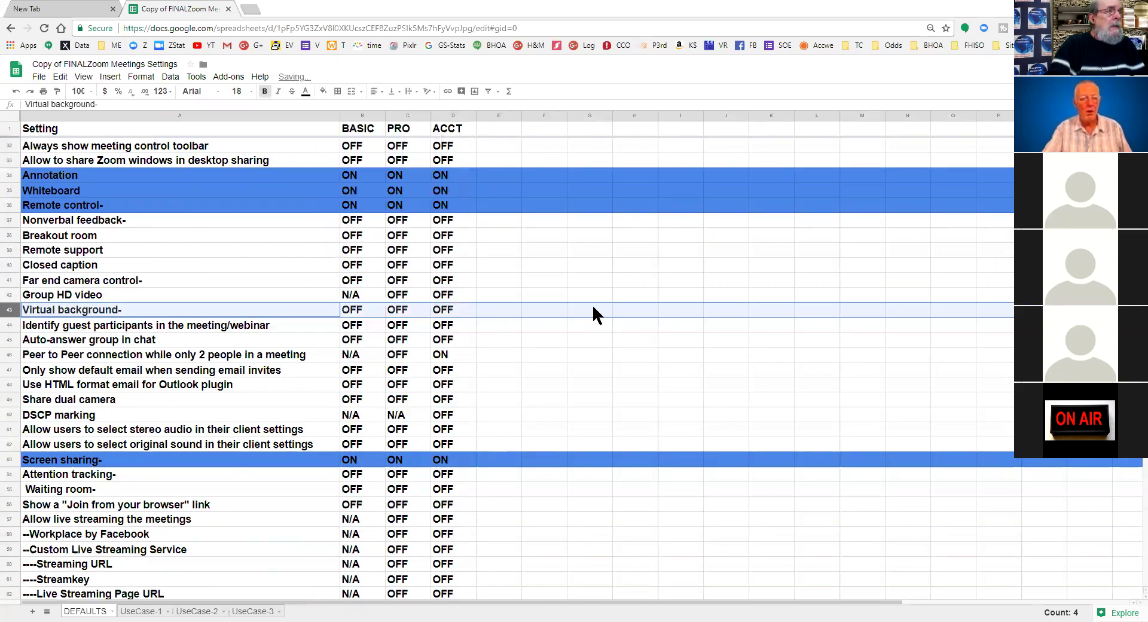
# - Examine the highlighted default settings across the whole DEFAULTS sheet, from Audio Type through Global Dial-in Countries and back to Virtual background
pyautogui.scroll(7, 590, 303)
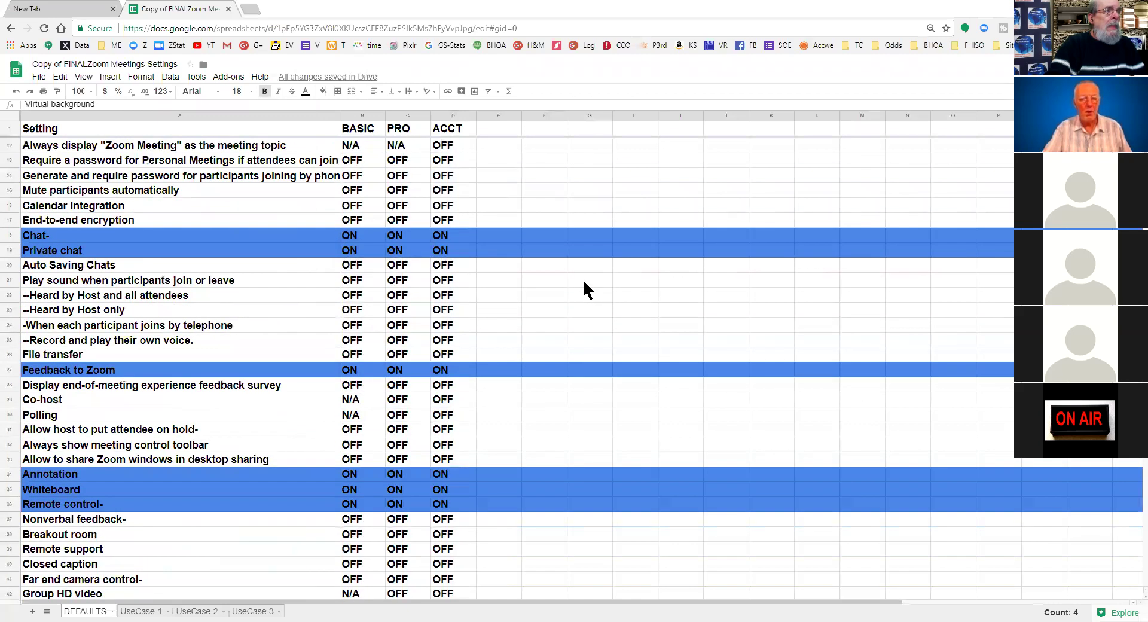
pyautogui.scroll(3, 583, 279)
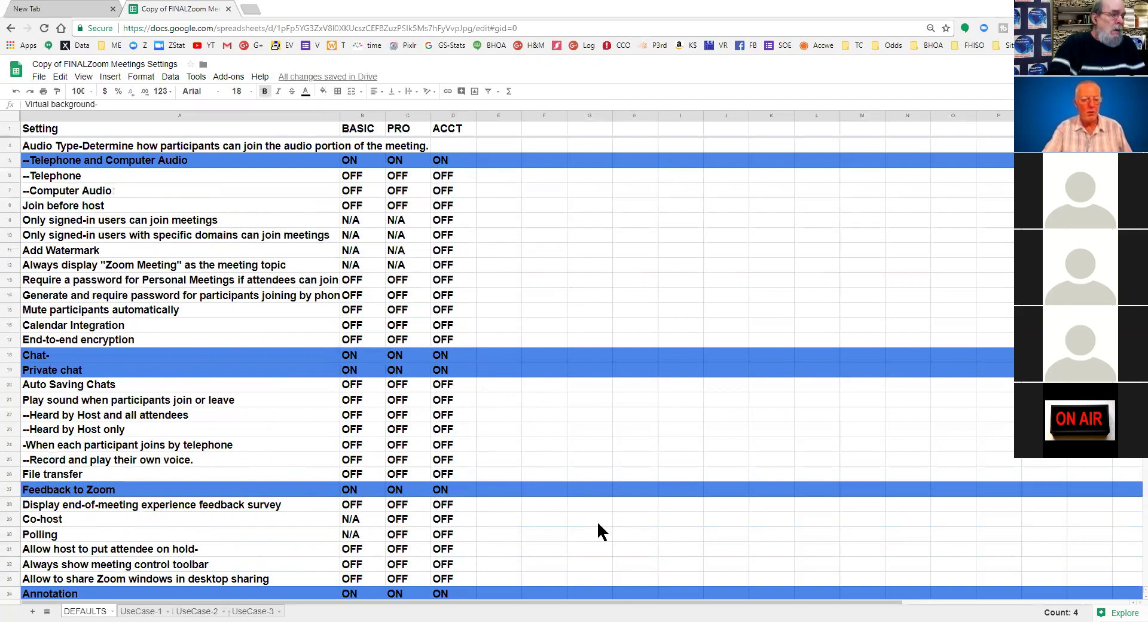
pyautogui.scroll(-1, 597, 518)
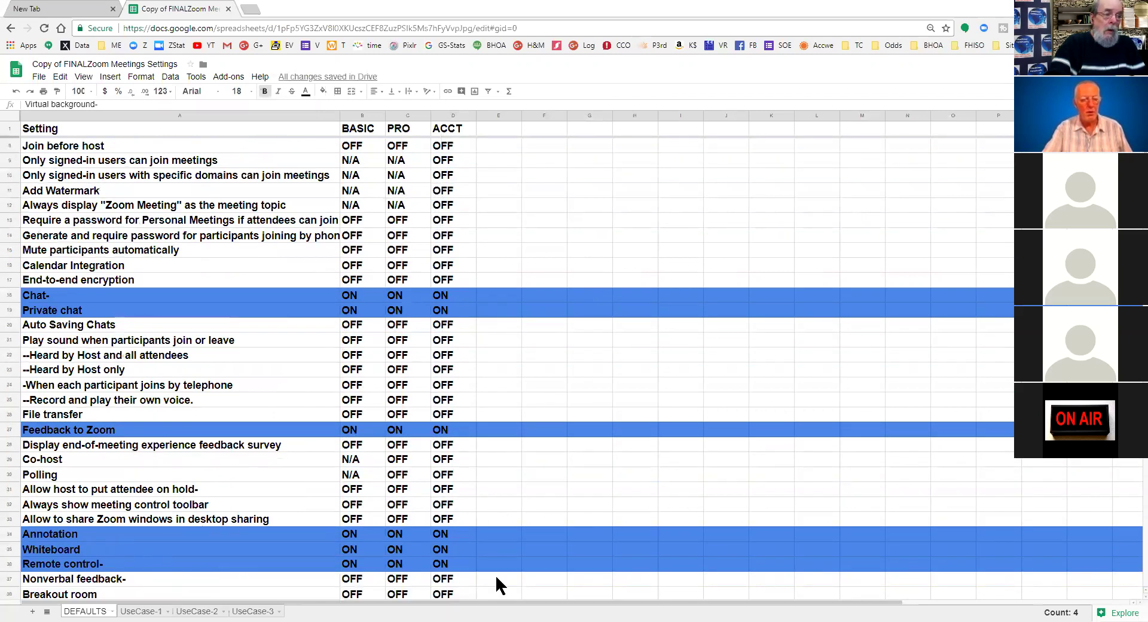
pyautogui.scroll(-7, 548, 563)
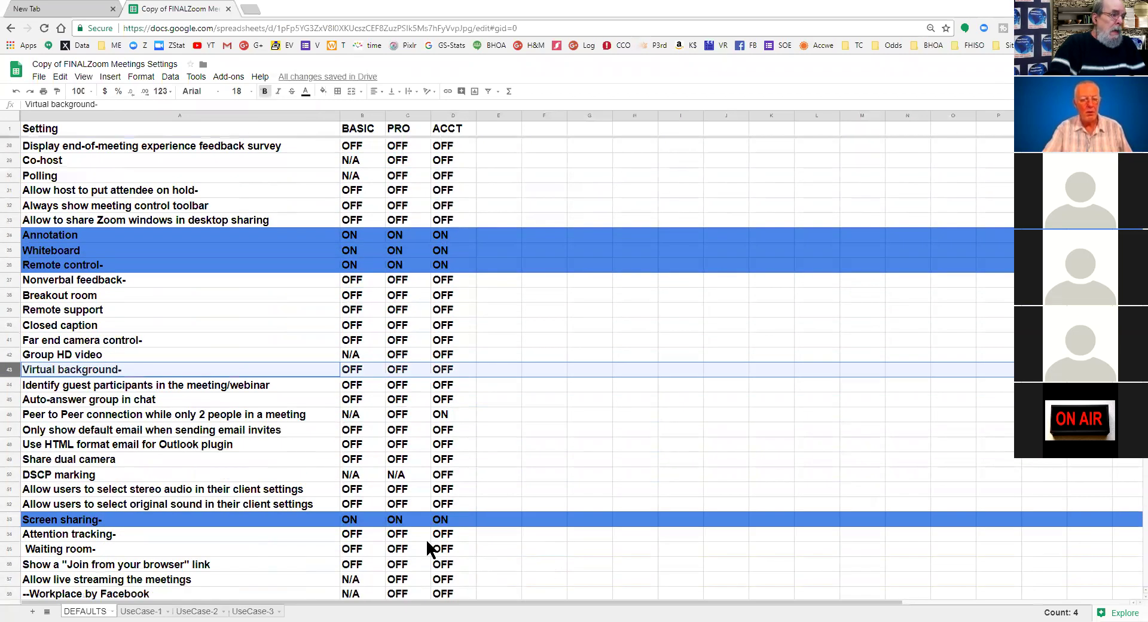
pyautogui.scroll(-3, 496, 549)
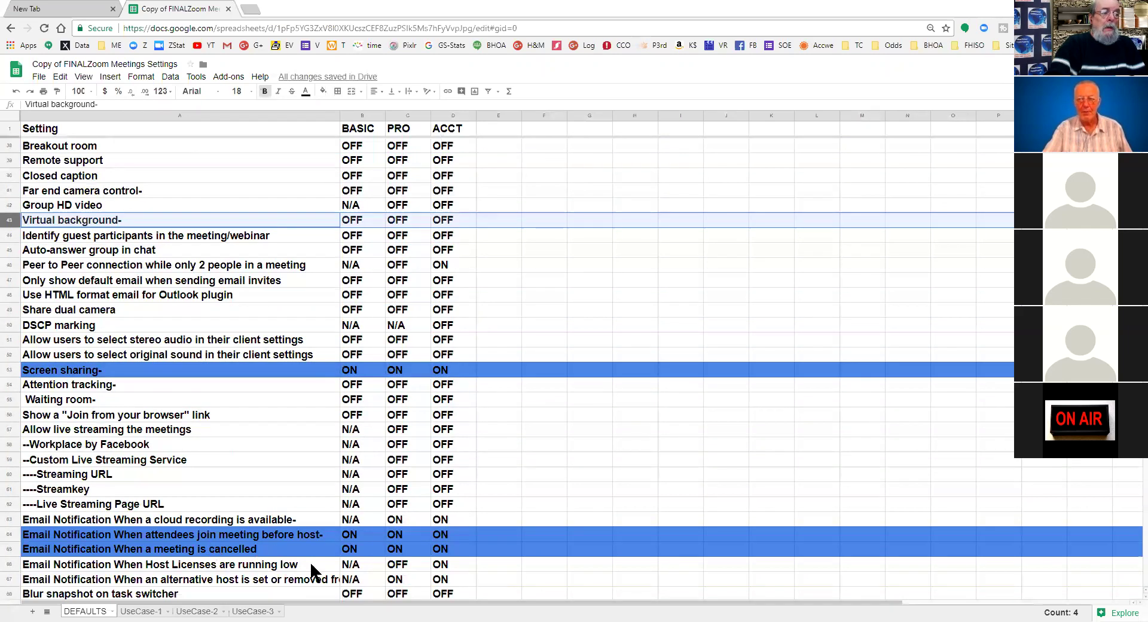
pyautogui.scroll(-3, 529, 553)
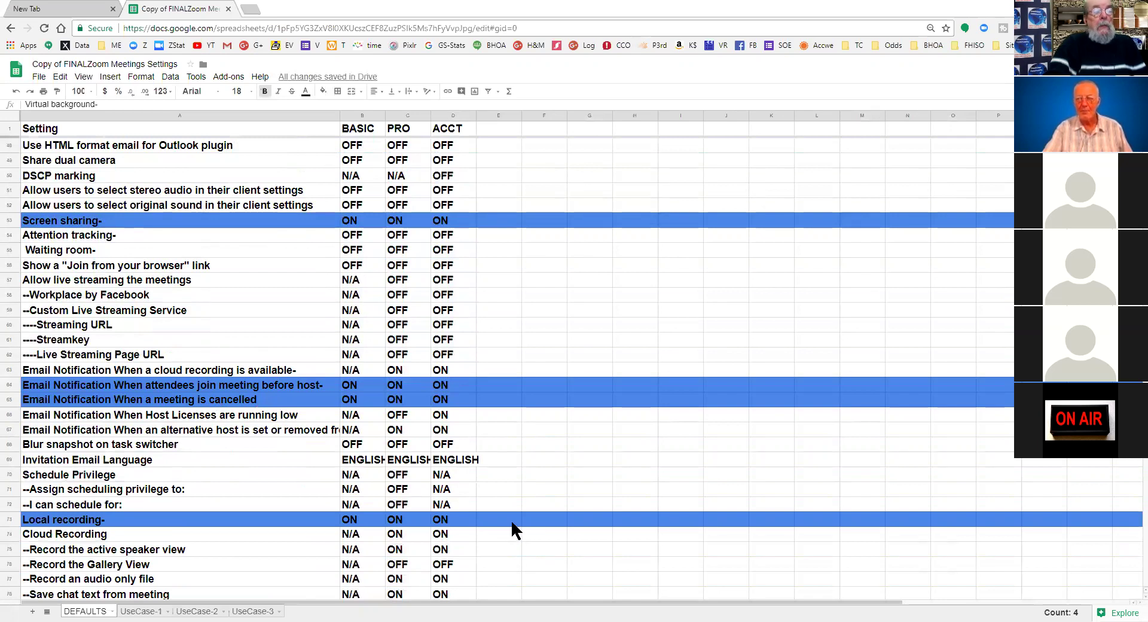
pyautogui.scroll(-2, 484, 471)
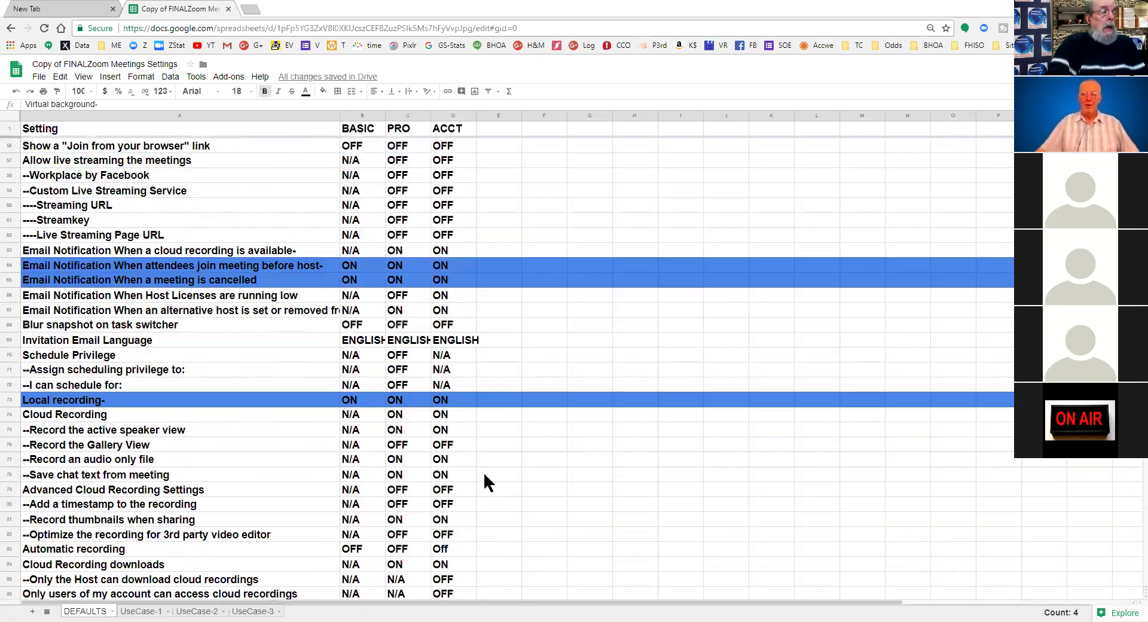
pyautogui.scroll(-4, 483, 472)
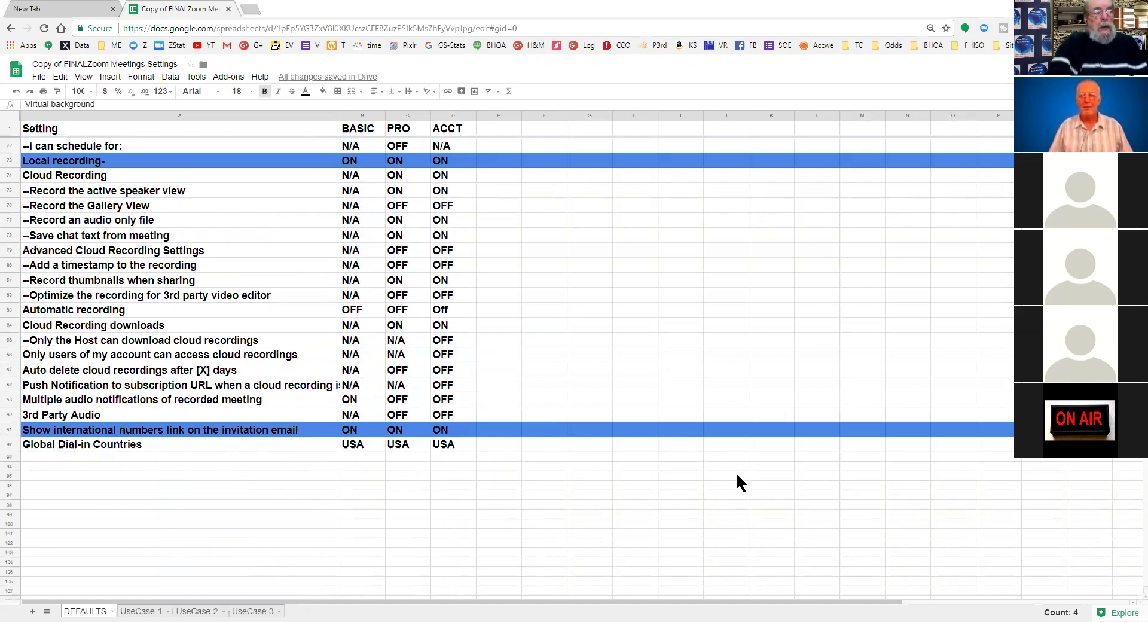
pyautogui.scroll(5, 737, 474)
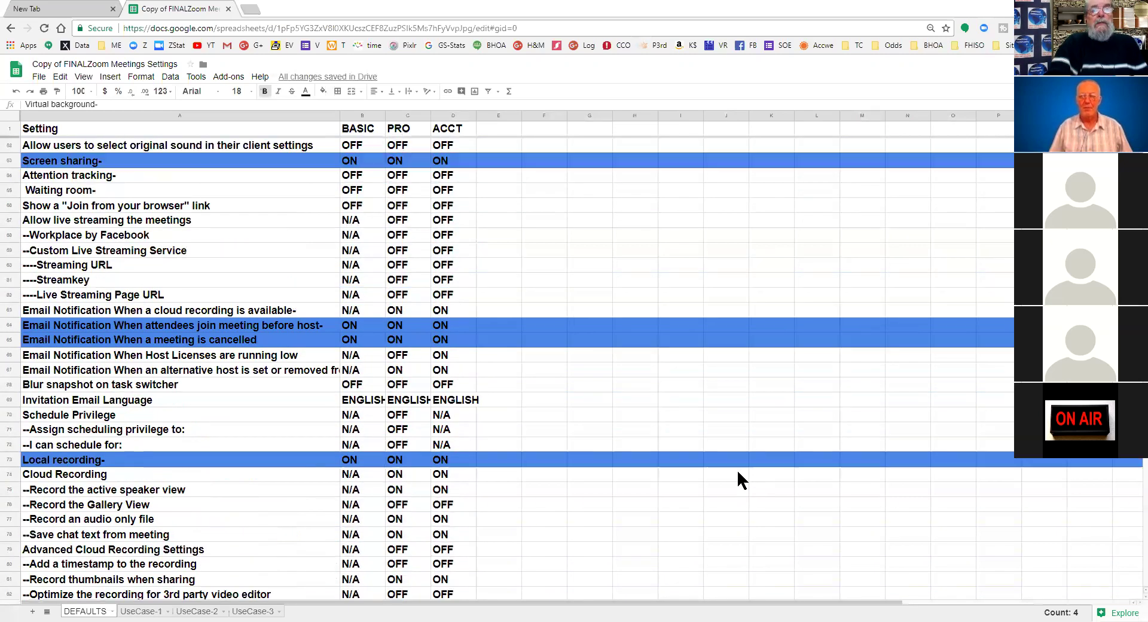
pyautogui.scroll(3, 738, 472)
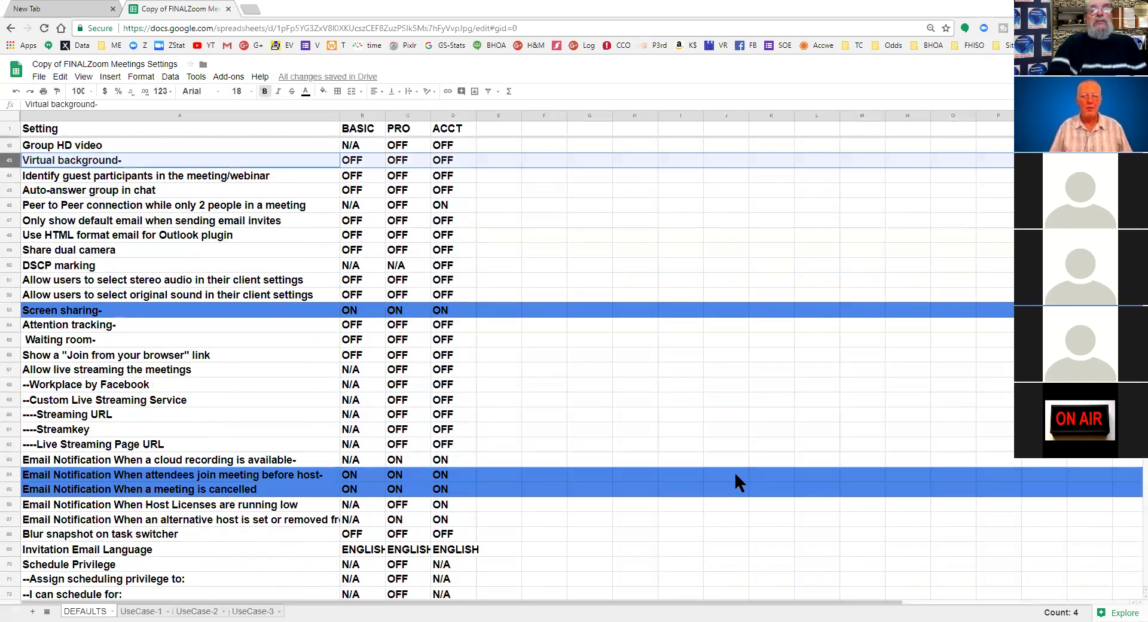
pyautogui.scroll(2, 736, 479)
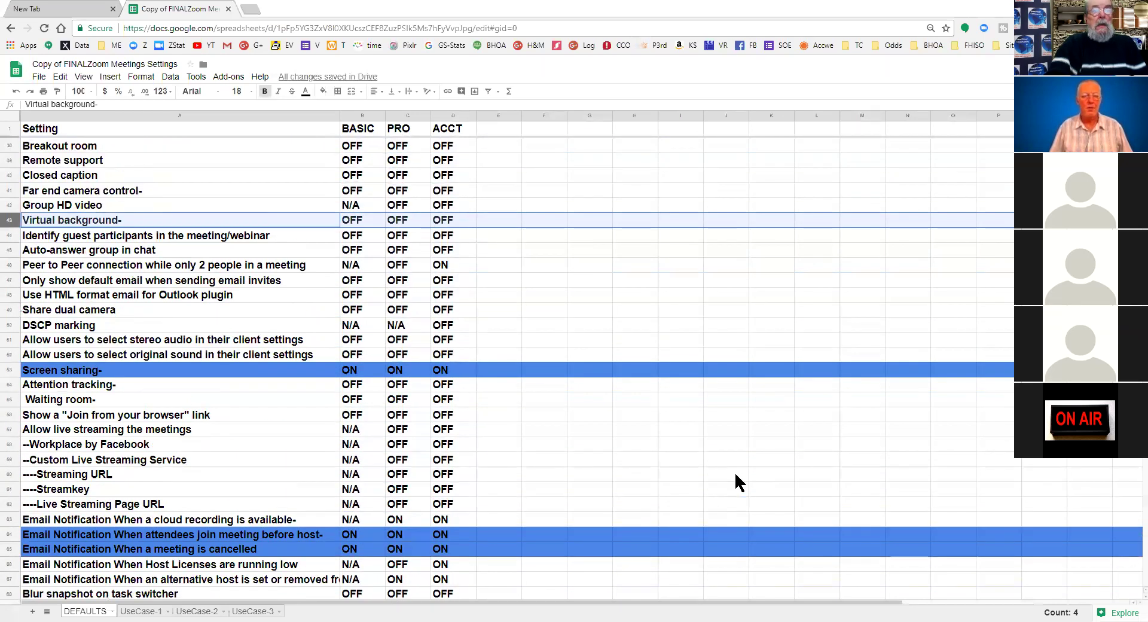
pyautogui.scroll(1, 739, 482)
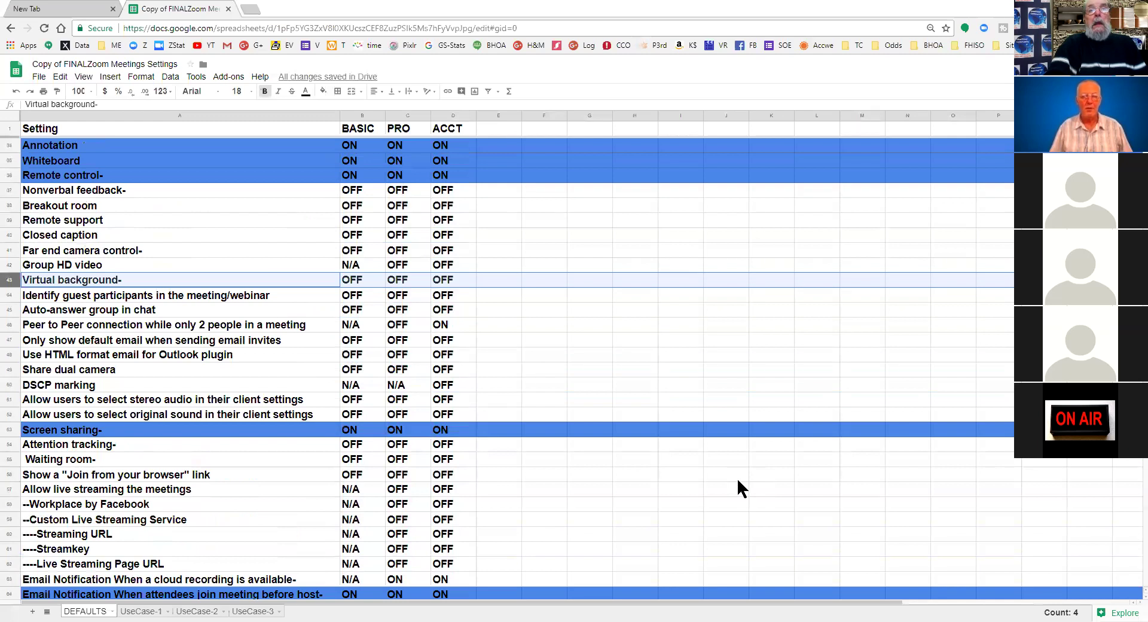
pyautogui.scroll(1, 738, 487)
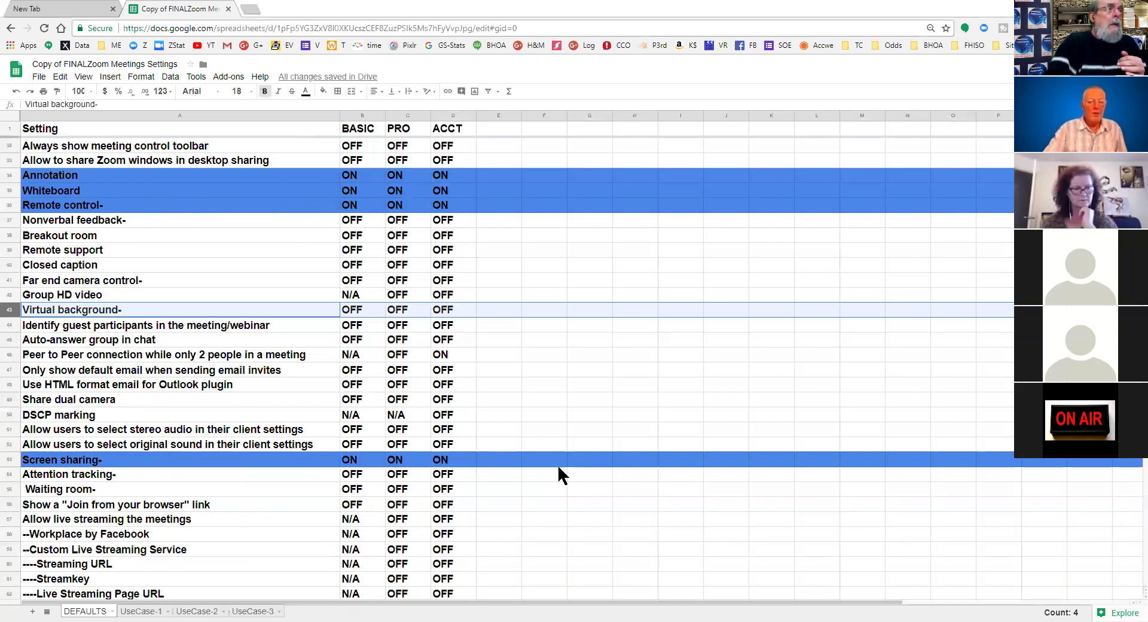
# - Examine the recording, scheduling, email notification and screen sharing defaults for the BASIC, PRO and ACCT levels
pyautogui.scroll(-6, 245, 278)
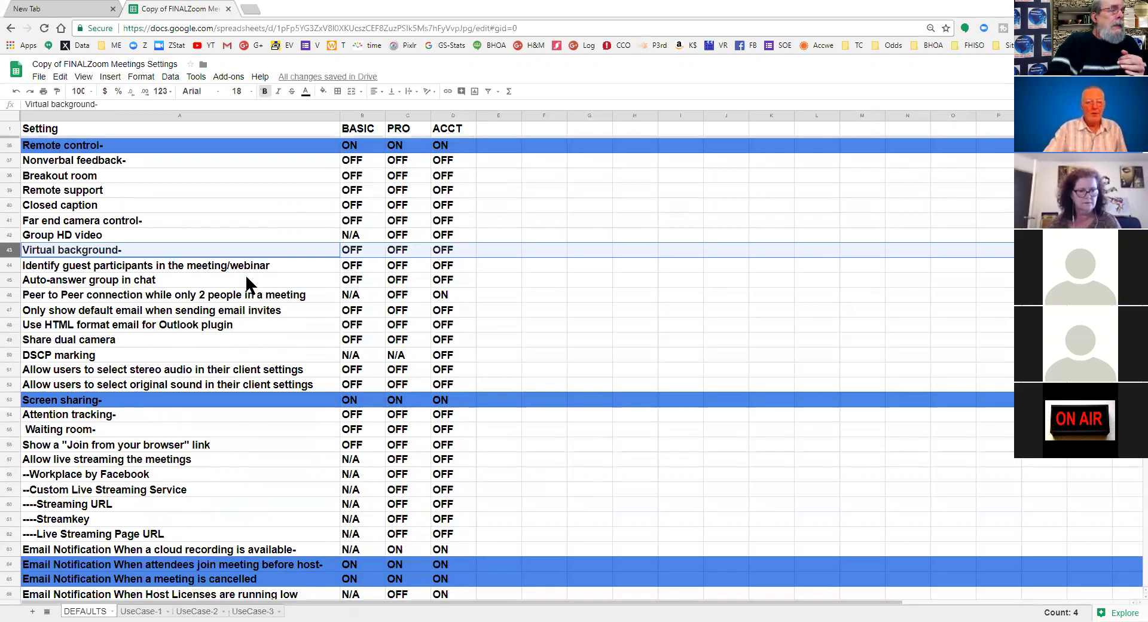
pyautogui.scroll(-5, 253, 295)
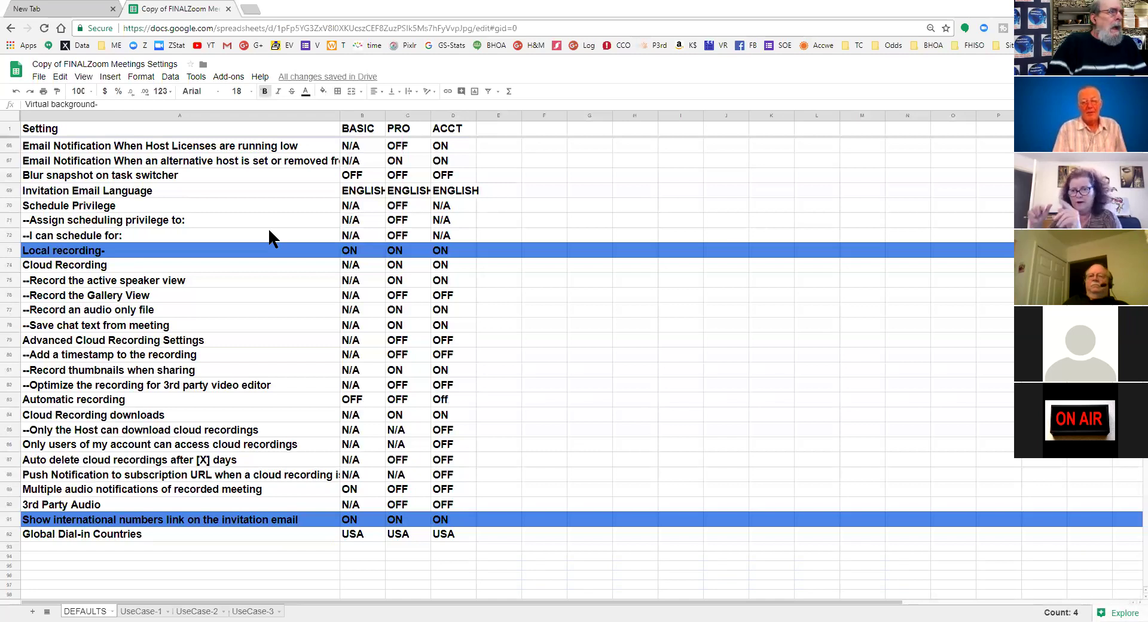
pyautogui.scroll(1, 151, 308)
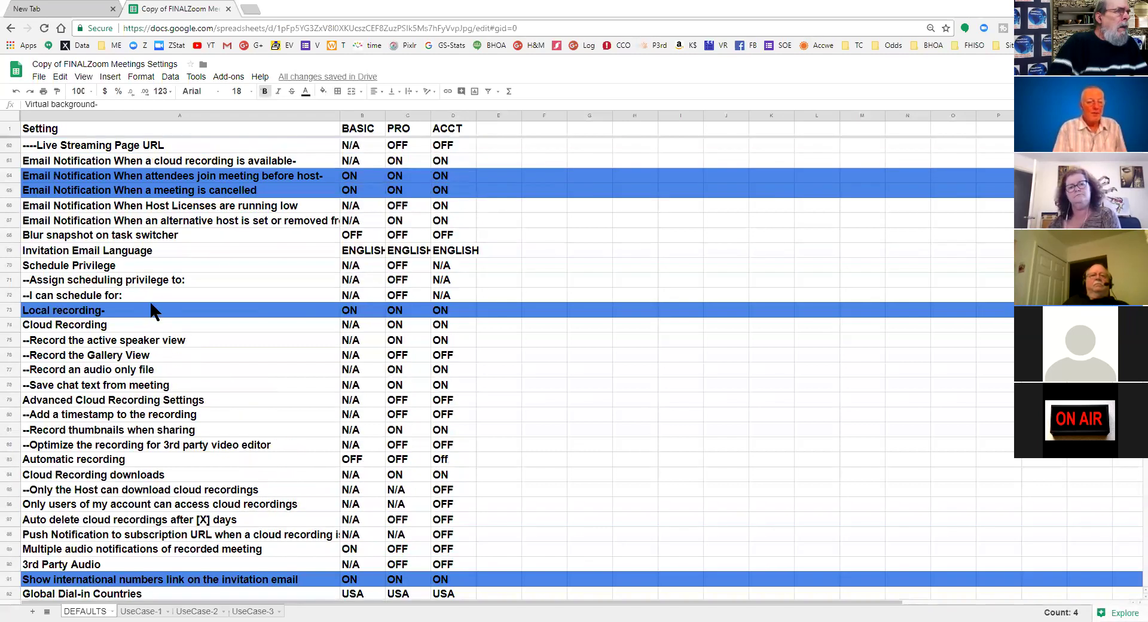
pyautogui.scroll(2, 144, 285)
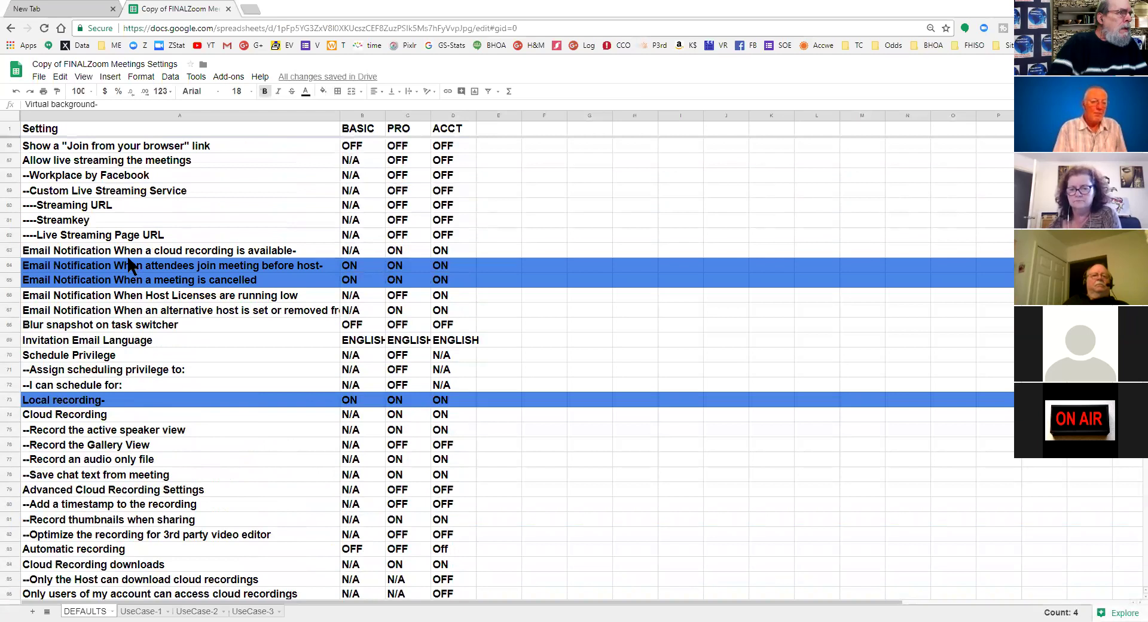
pyautogui.scroll(1, 130, 265)
pyautogui.scroll(2, 133, 225)
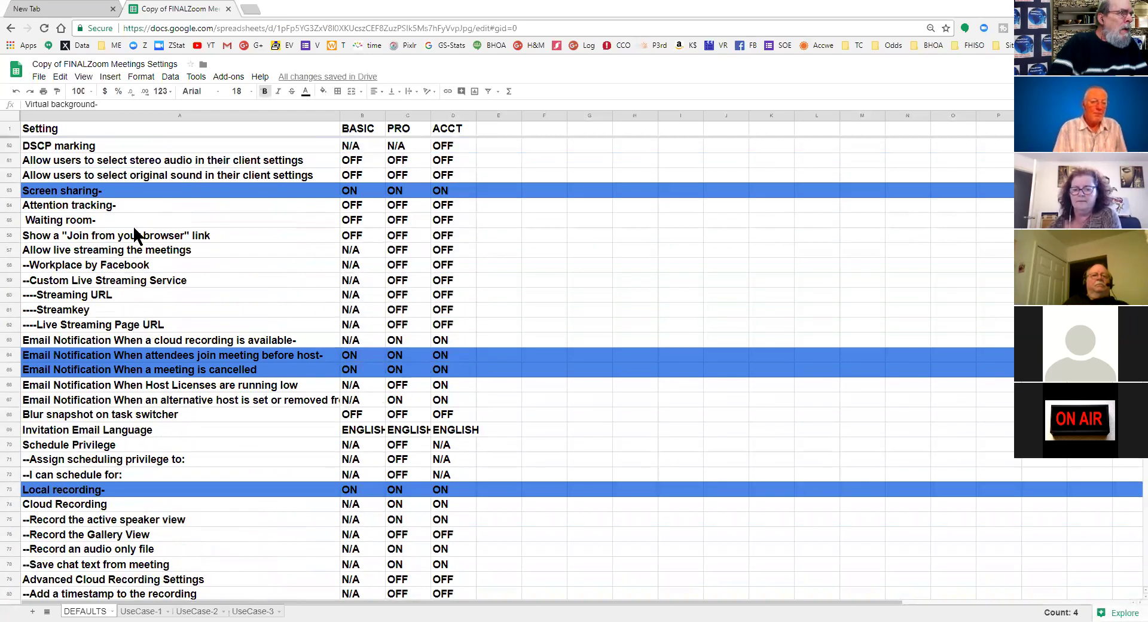
pyautogui.scroll(1, 133, 224)
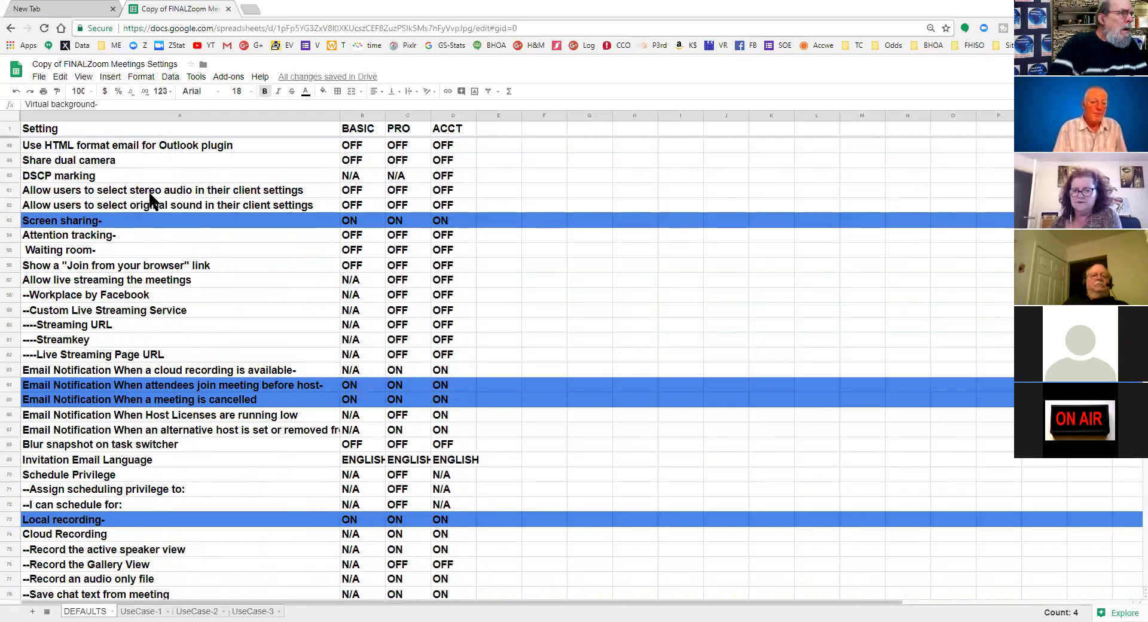
pyautogui.scroll(1, 149, 192)
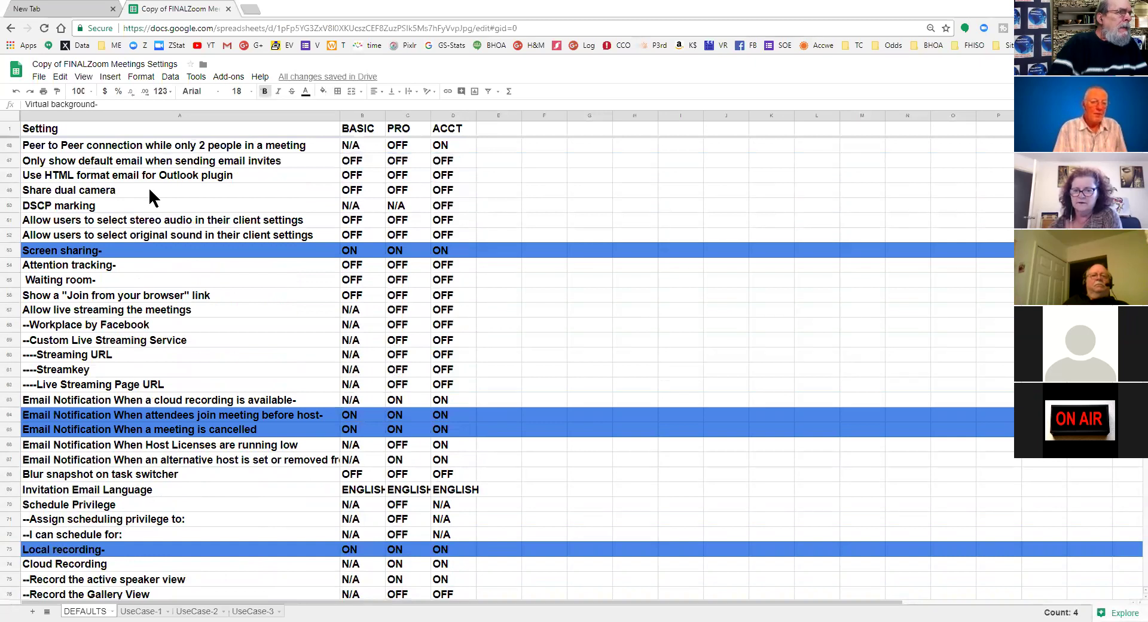